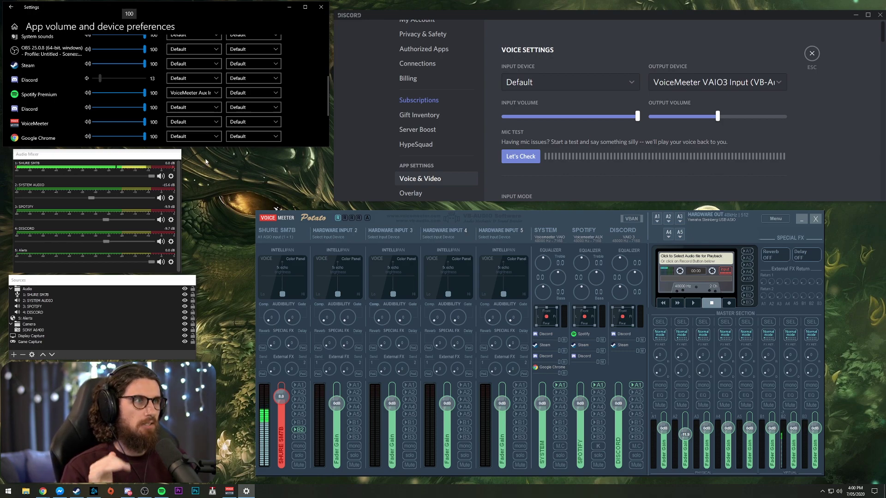
Nudge the VoiceMeeter mixer window up and to the left
left_click_drag(549, 225, 539, 222)
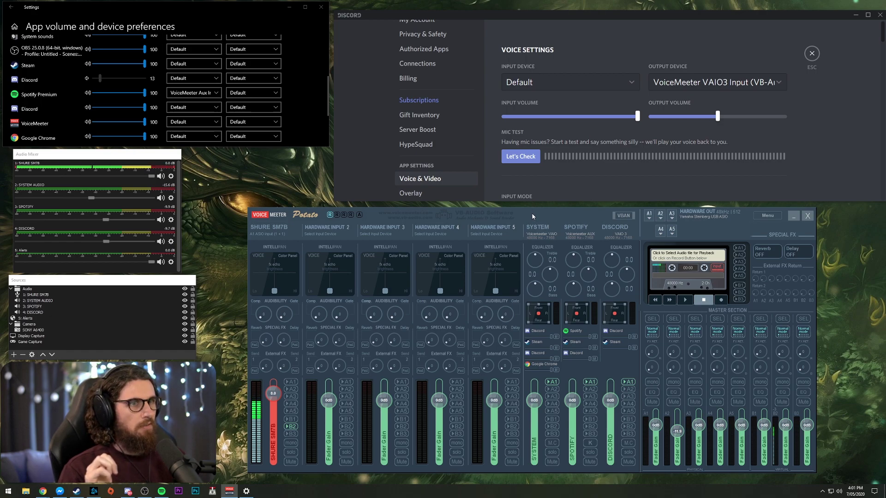
left_click_drag(532, 217, 530, 210)
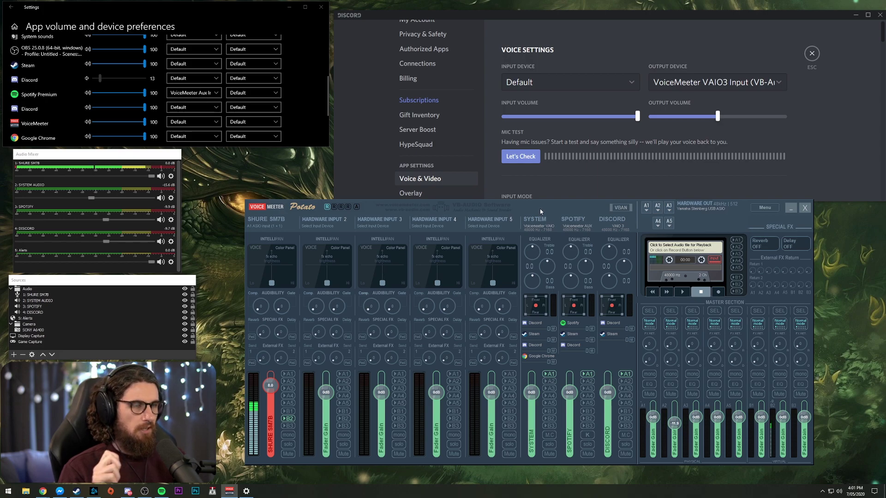
left_click_drag(540, 209, 536, 207)
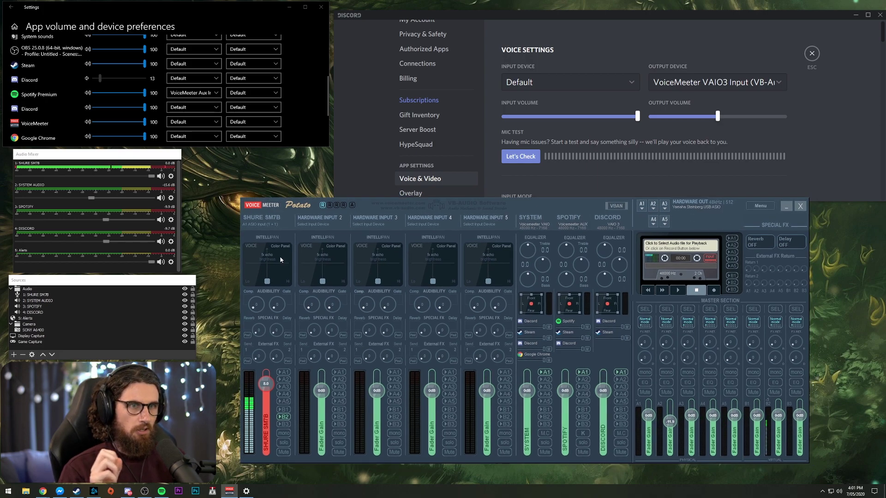
Review VoiceMeeter's options and A1 device, keeping Yamaha Steinberg USB ASIO and the SPOTIFY strip name
left_click(761, 206)
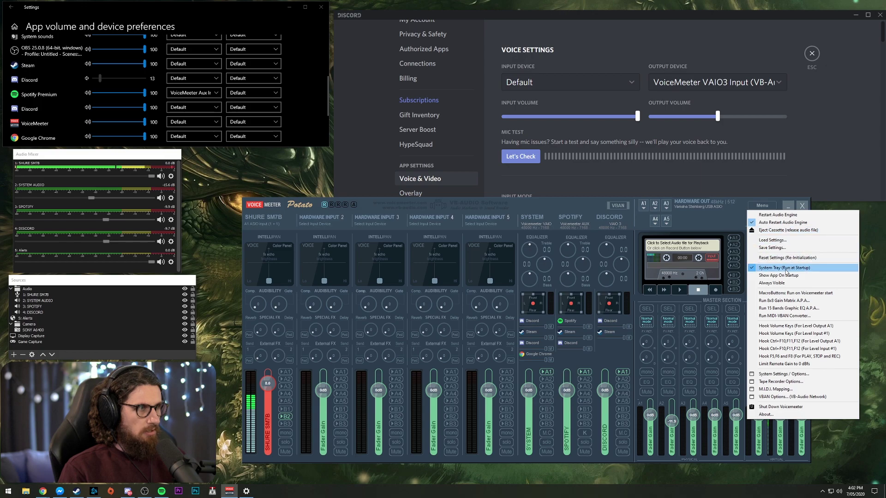
left_click(787, 269)
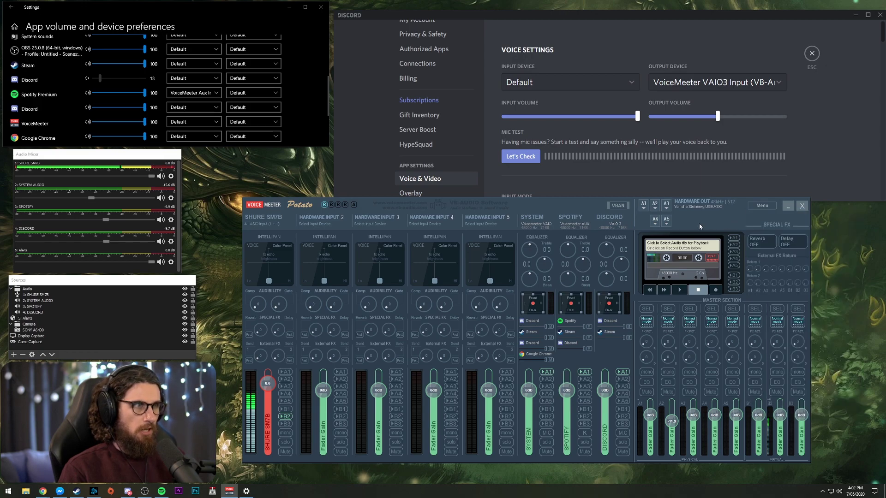
left_click(643, 208)
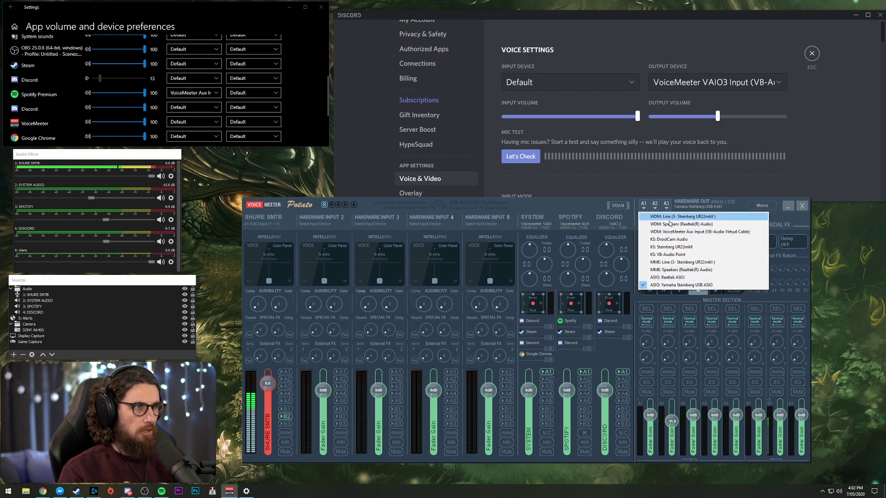
left_click(261, 225)
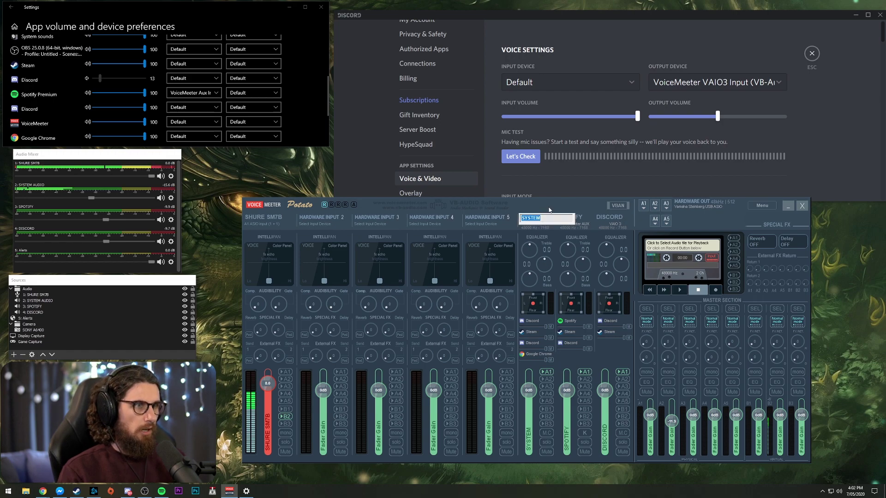
double_click(582, 217)
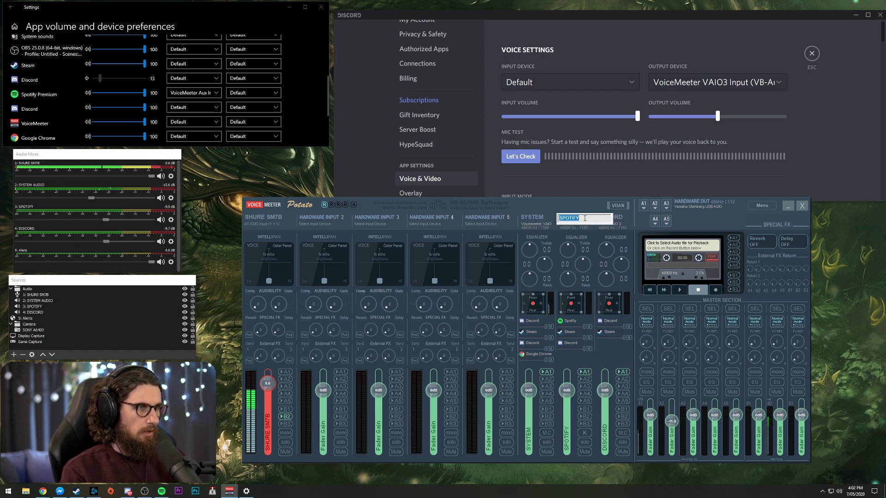
key("Return")
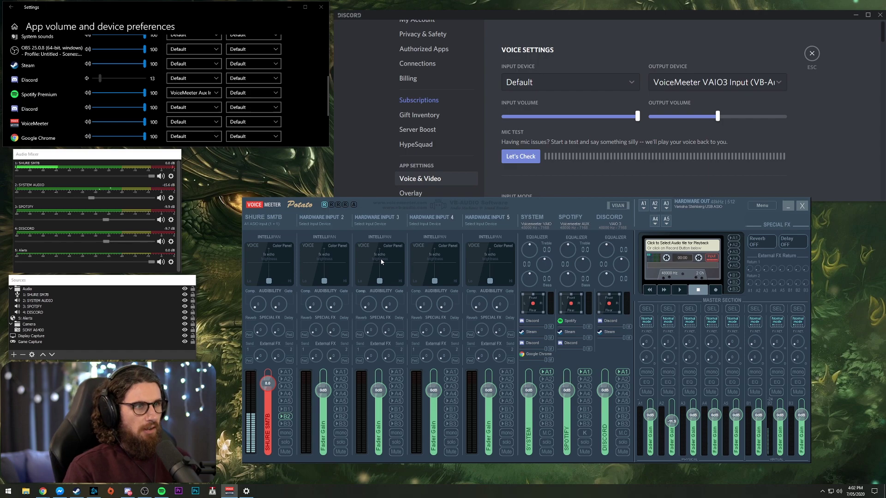
Play the Carousel track in Spotify, then minimize the Spotify window
left_click(161, 492)
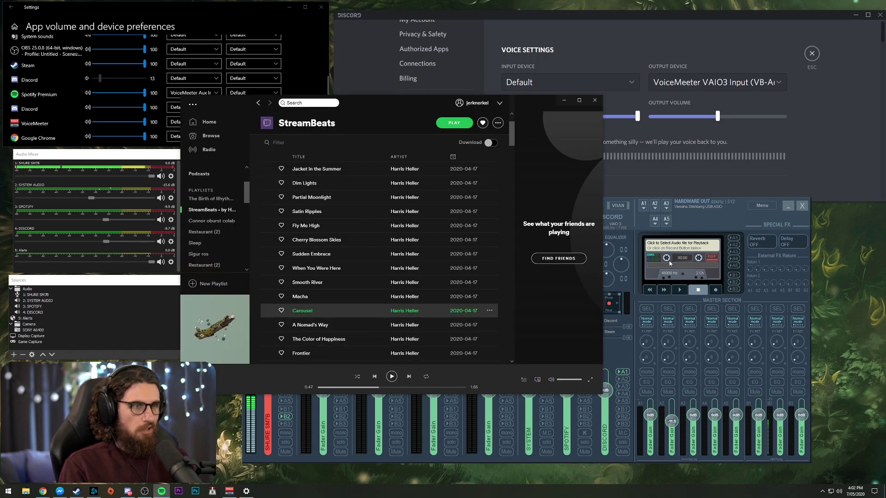
key("space")
left_click(712, 222)
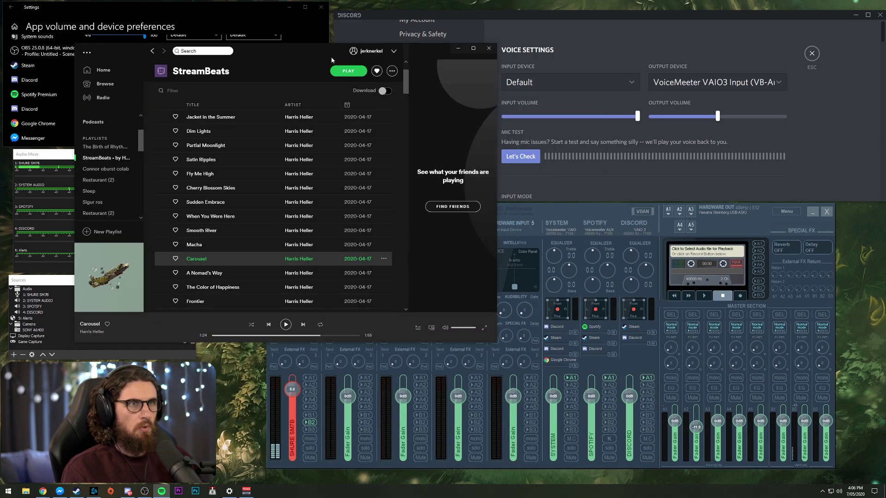
left_click(458, 49)
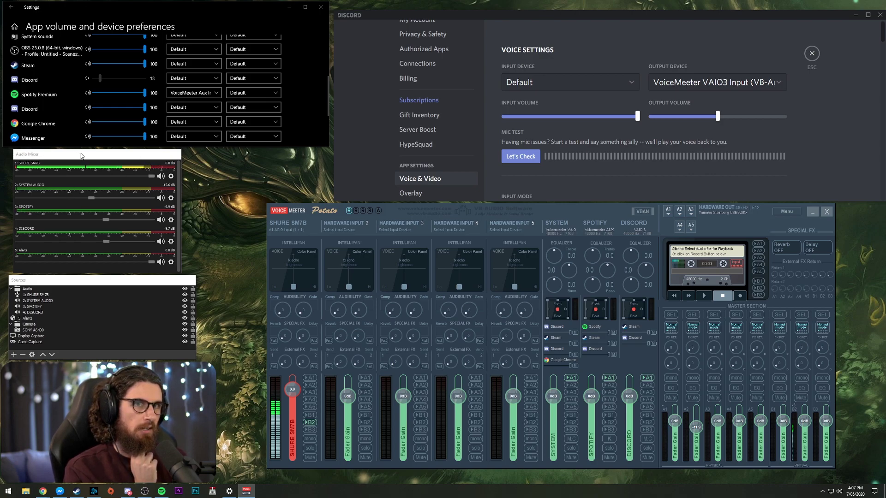
left_click_drag(82, 156, 84, 155)
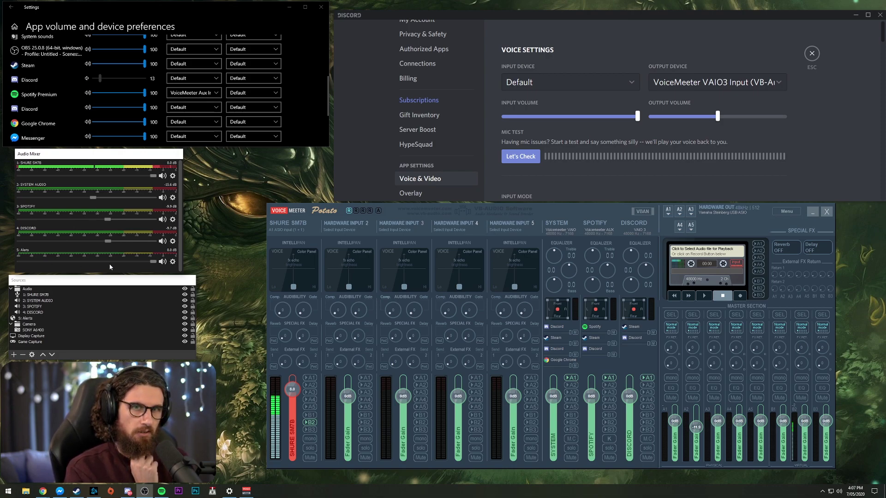
left_click_drag(52, 284, 49, 284)
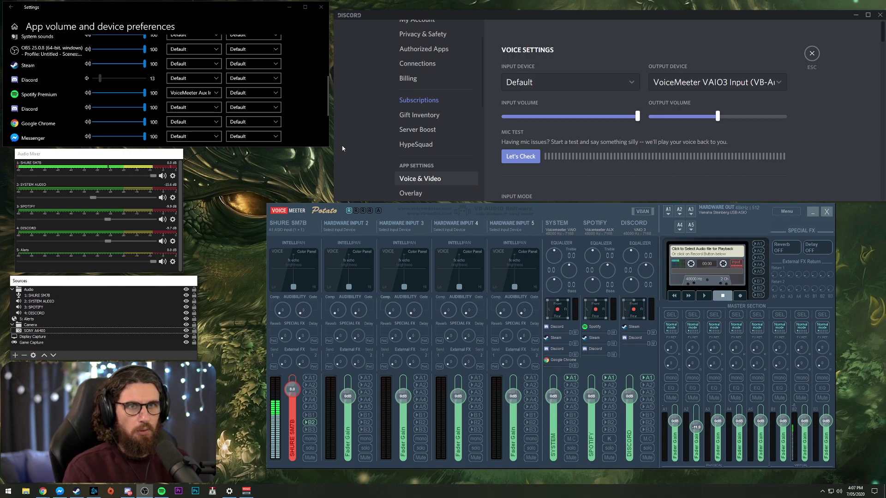
left_click(515, 139)
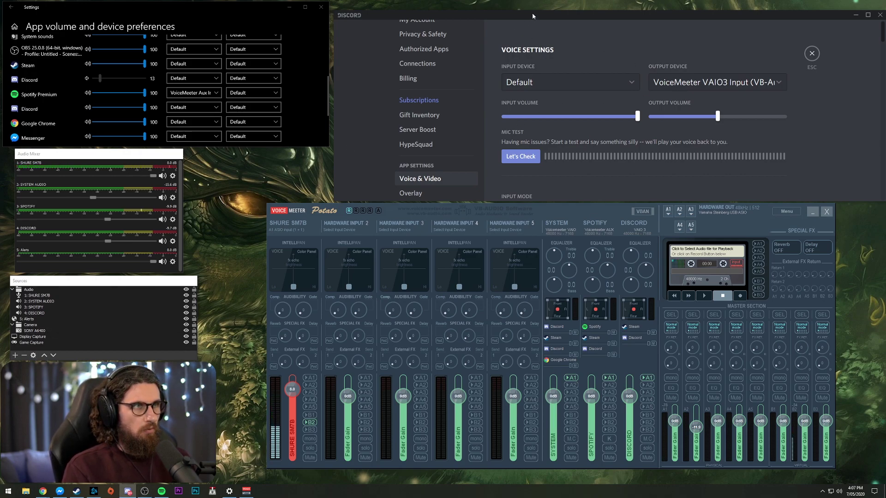
left_click_drag(533, 13, 533, 10)
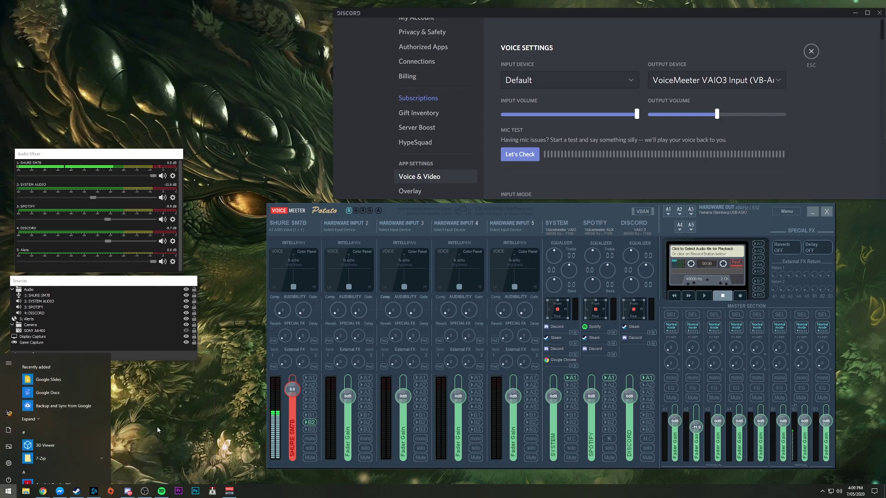
On the 'sound mixer options' page, set Spotify Premium's output to VoiceMeeter Aux Input
type("soun")
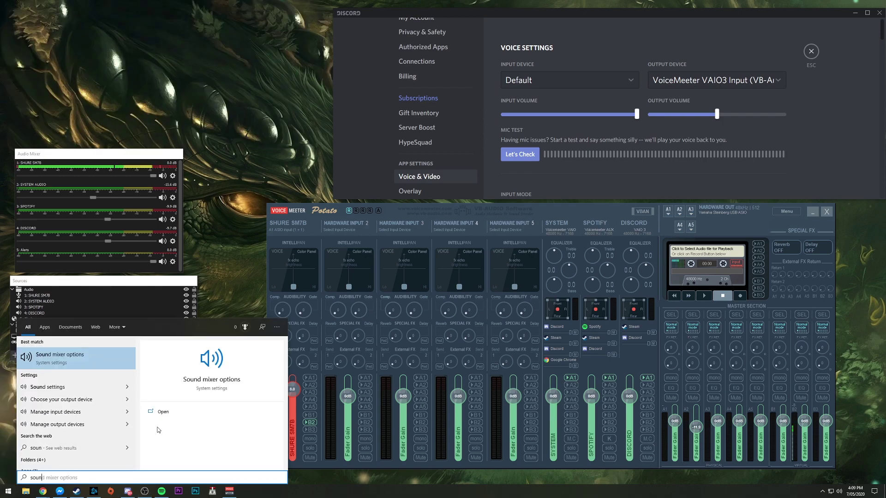
type("d mixer options")
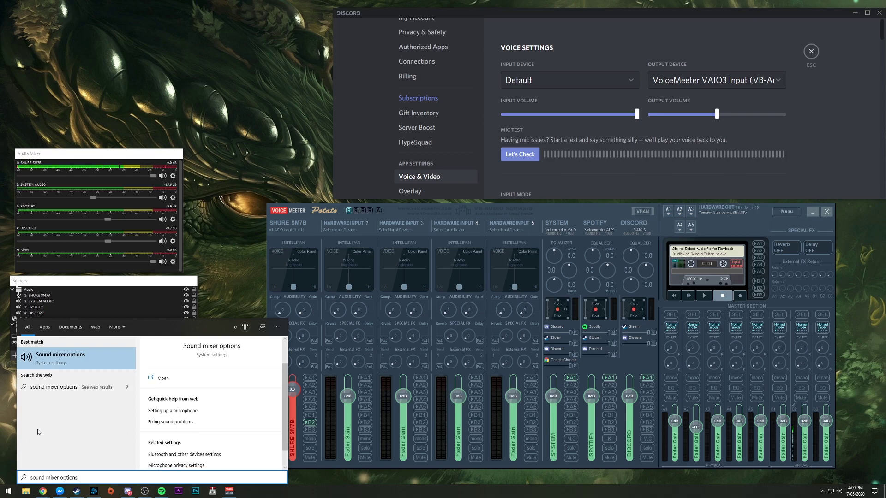
key("Return")
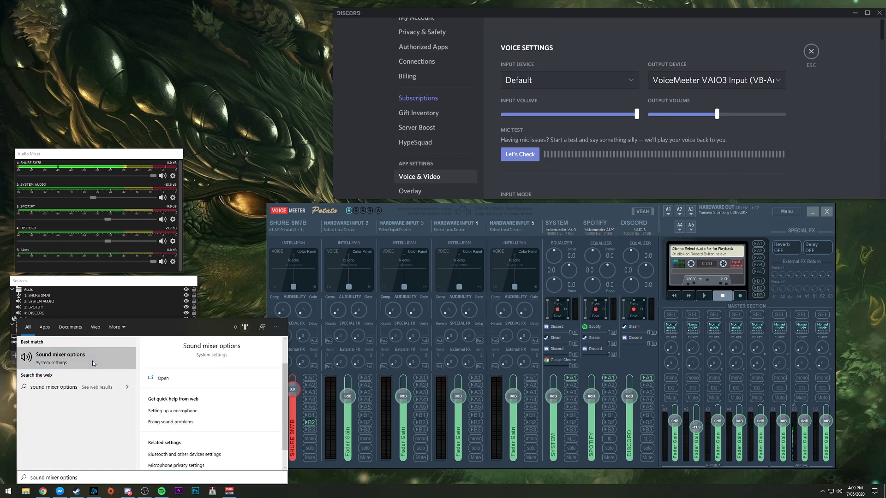
scroll(239, 104, "down", 5)
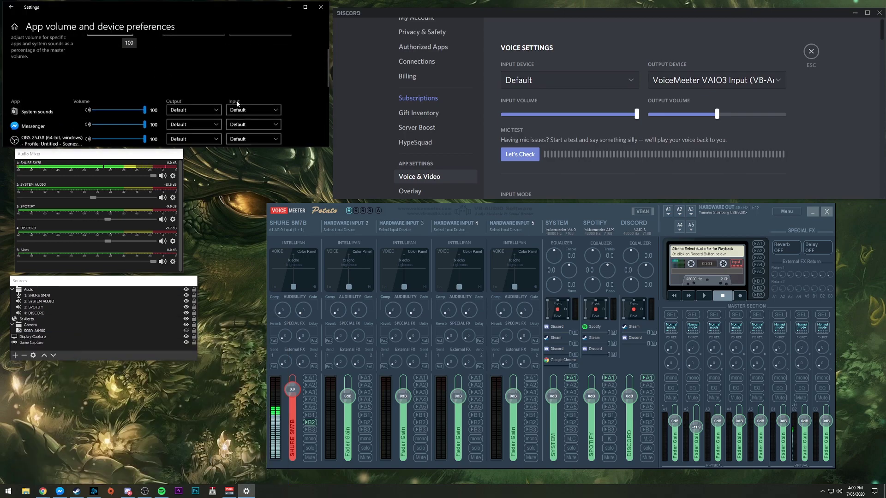
scroll(275, 128, "down", 2)
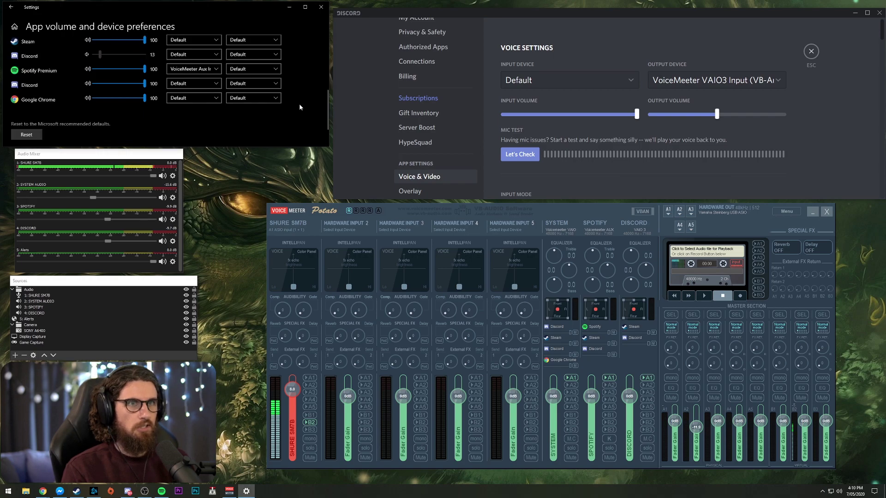
left_click(185, 72)
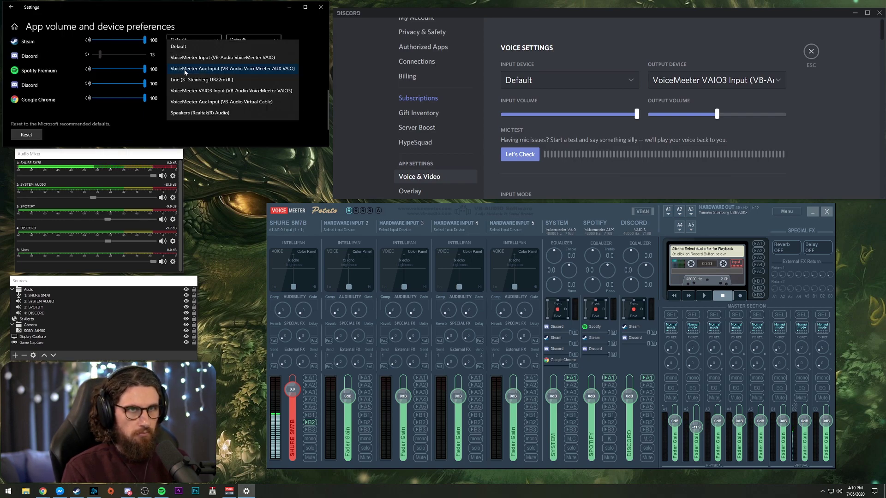
left_click(237, 69)
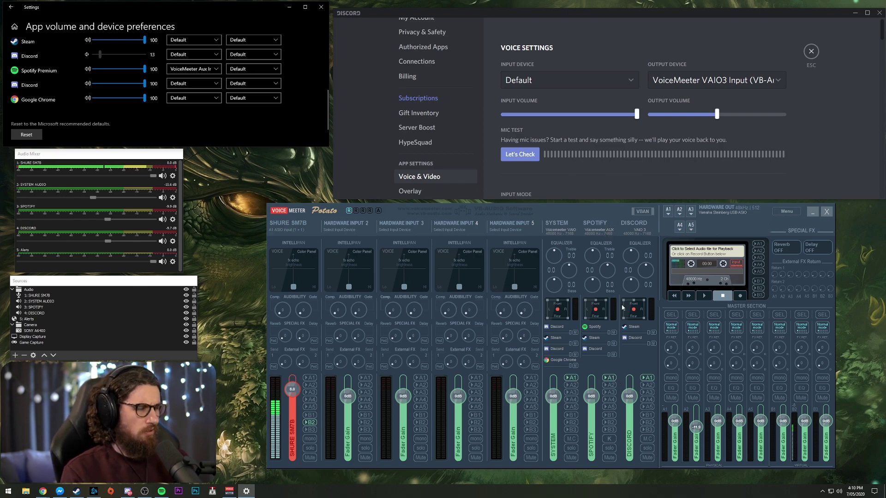
Lower the SPOTIFY strip fader to -15.1 dB and bring OBS's Audio Mixer forward
left_click_drag(594, 401, 596, 415)
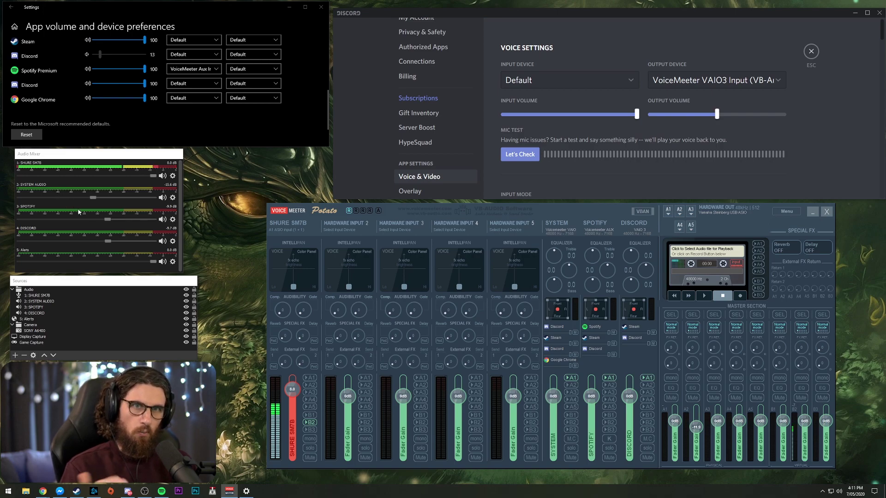
left_click(55, 158)
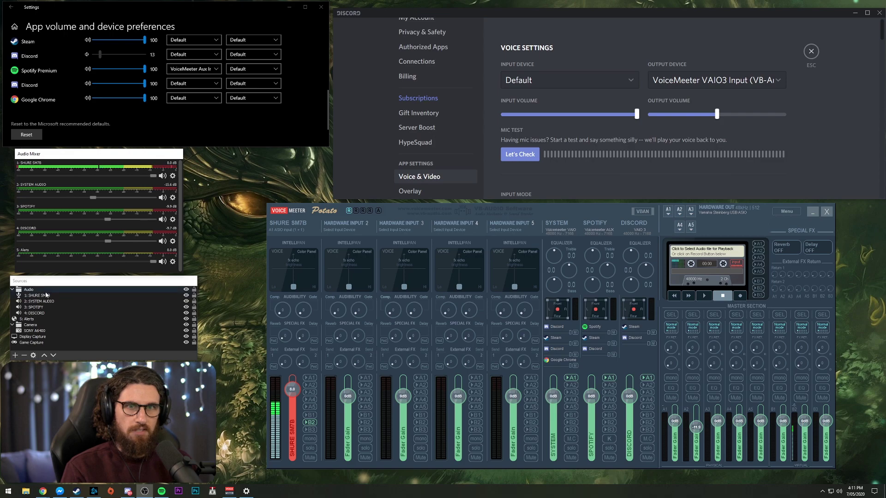
Start adding a new Audio Output Capture source to the Audio group in OBS
left_click_drag(30, 285, 30, 285)
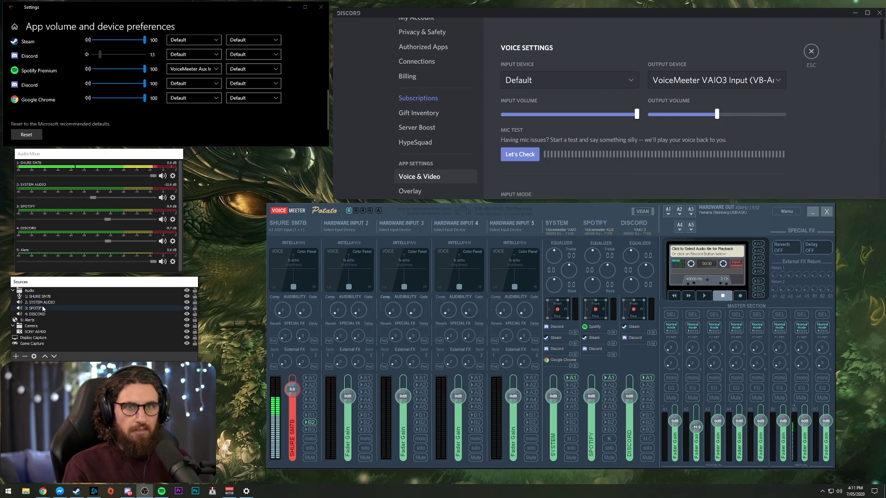
right_click(31, 291)
mouse_move(57, 299)
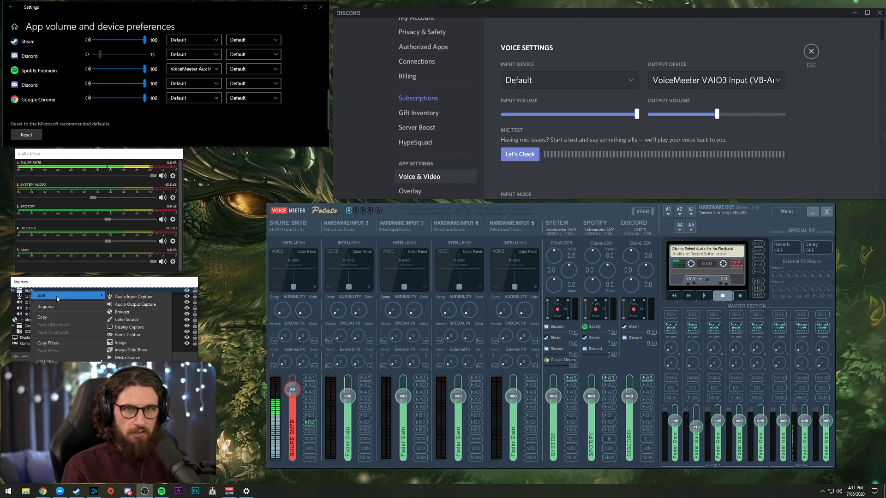
left_click(156, 305)
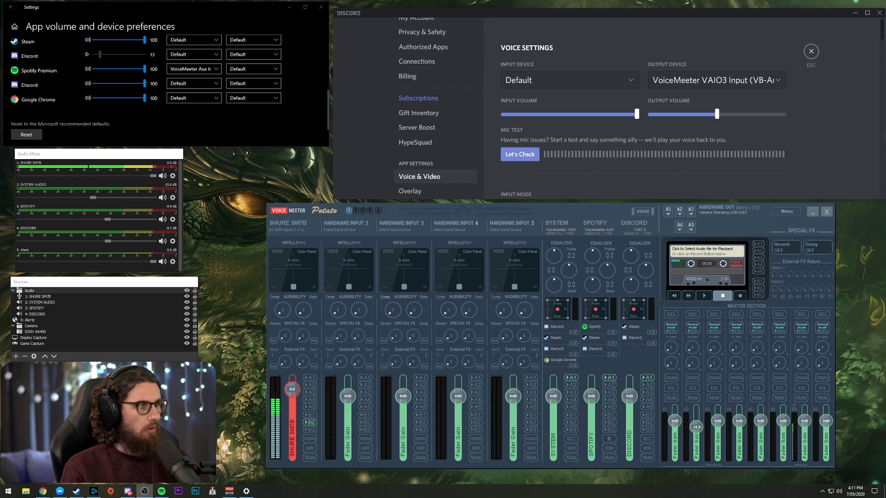
Cancel the new source and bring up the context menu for the 3: SPOTIFY source
left_click_drag(96, 199, 230, 220)
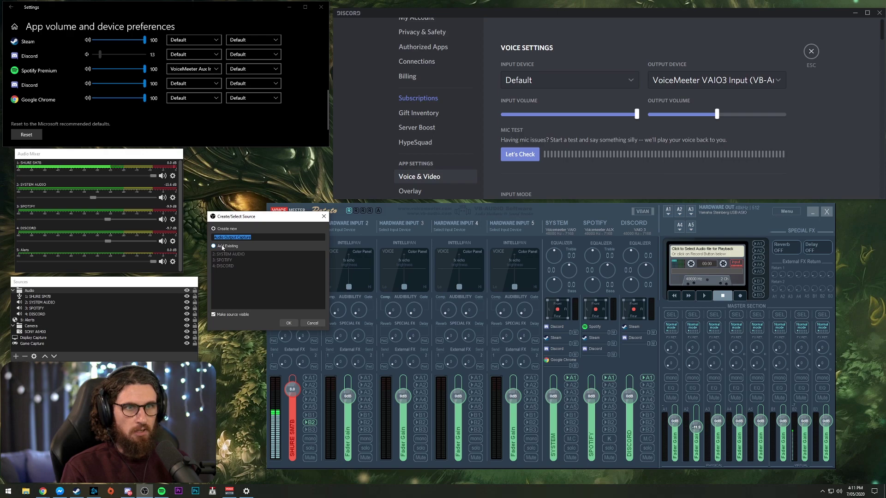
left_click(222, 247)
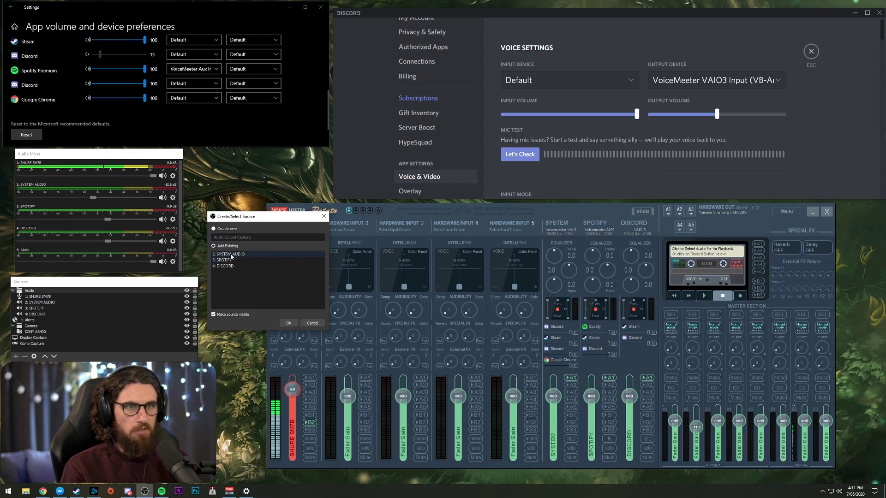
left_click(314, 323)
right_click(53, 311)
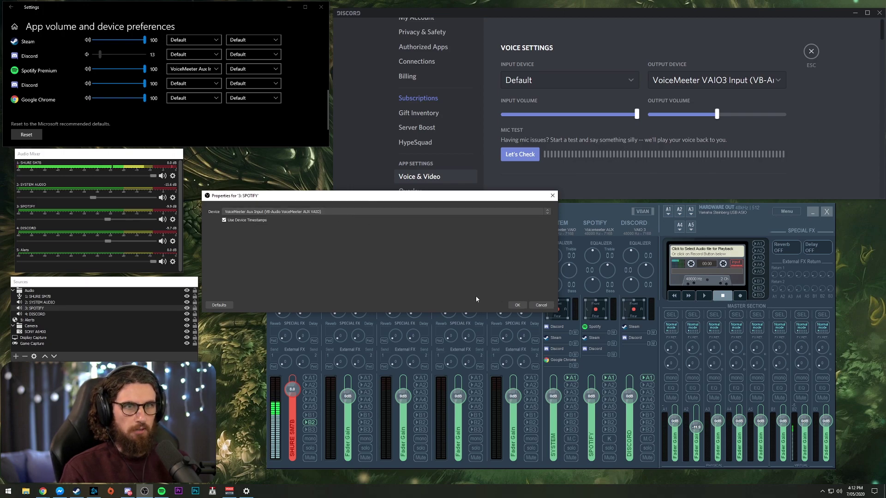
Confirm 3: SPOTIFY's capture device, then drop the SPOTIFY fader to -60 dB
left_click(516, 306)
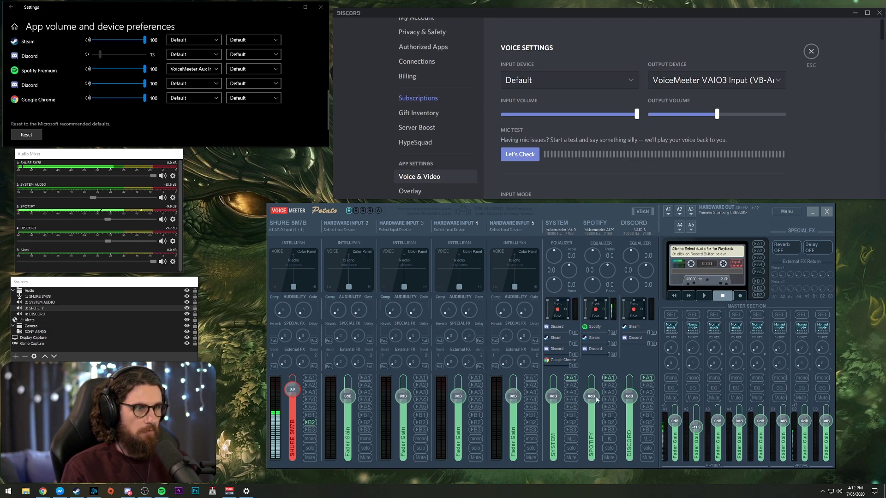
left_click_drag(595, 396, 594, 425)
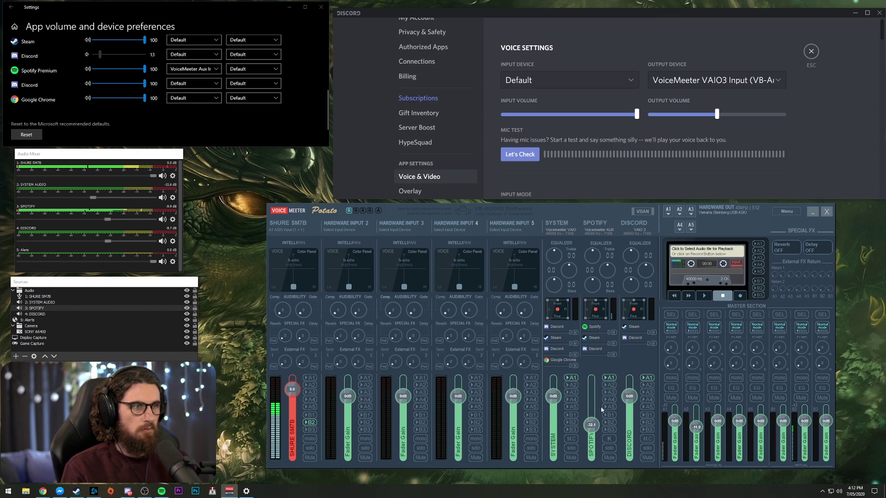
left_click_drag(593, 425, 600, 432)
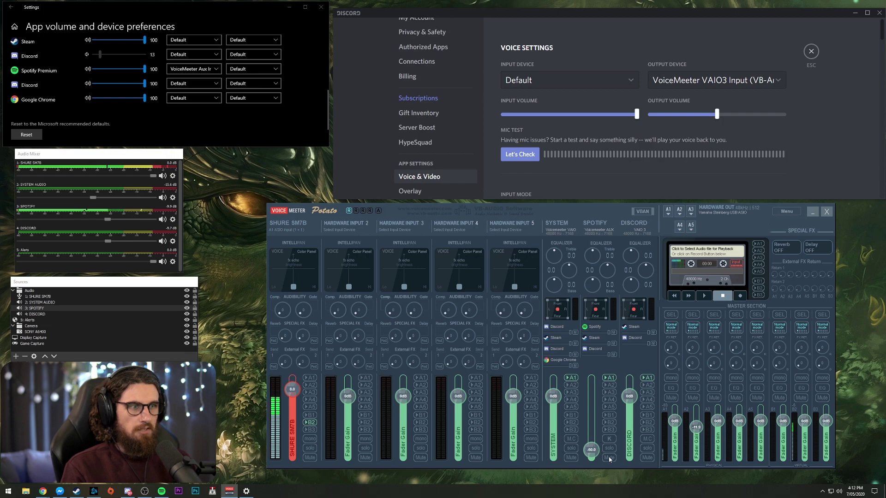
Mute and unmute the SPOTIFY strip, then reset its gain to 0 dB
left_click(609, 458)
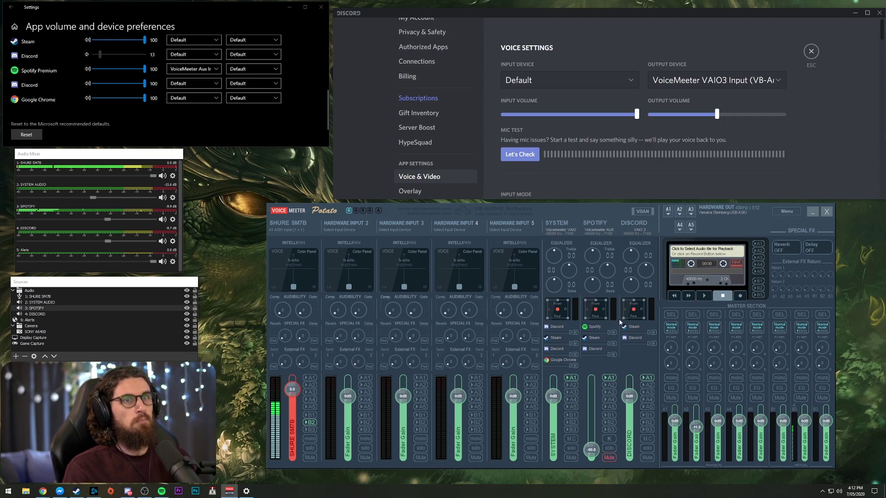
left_click(609, 458)
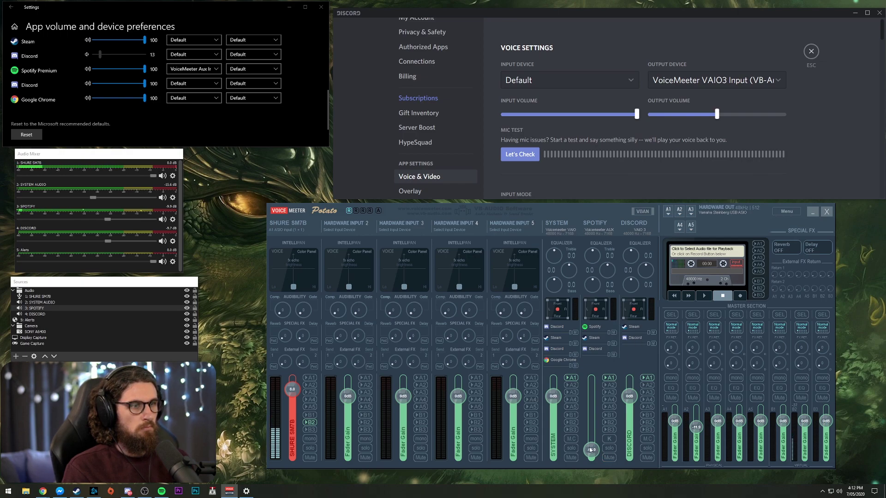
left_click(591, 450, "ctrl")
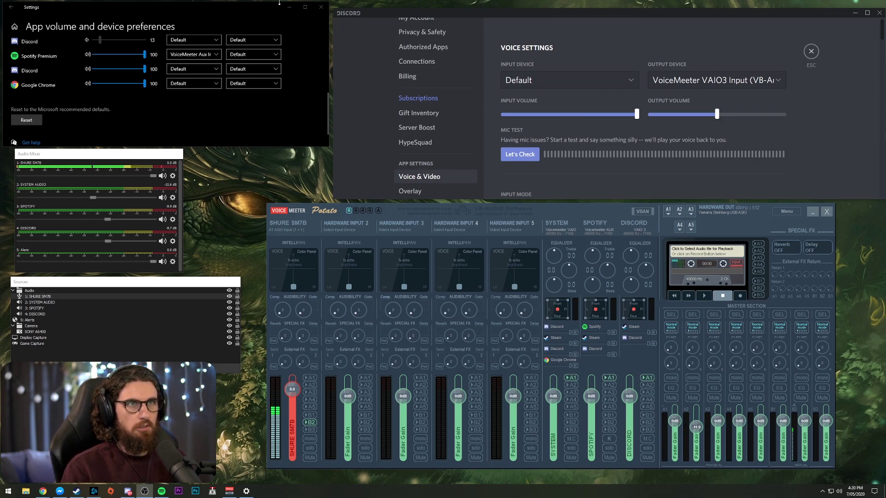
Close the Windows volume settings and shift the Discord window left
left_click(320, 12)
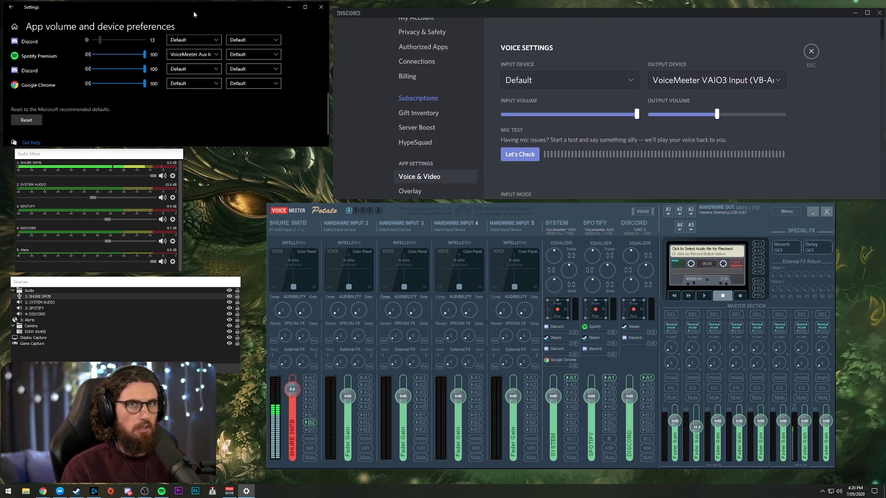
left_click(321, 7)
left_click_drag(382, 17, 287, 21)
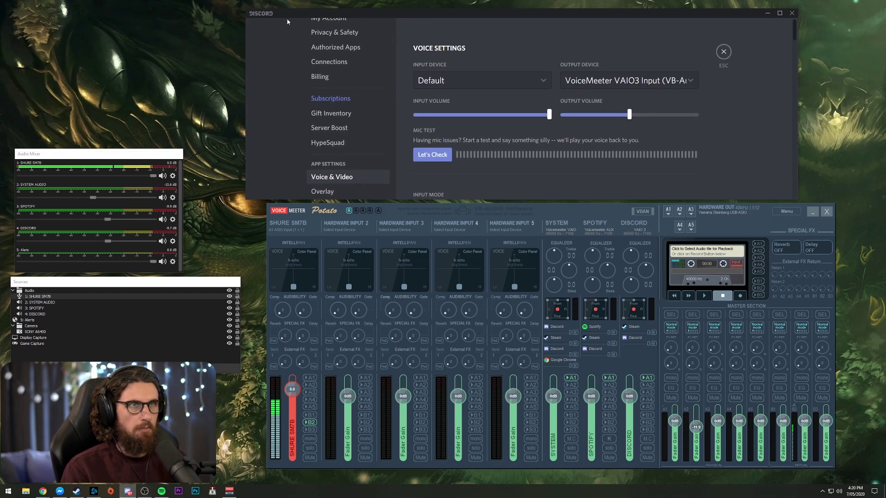
Widen the Discord window so the whole Voice Settings page shows
left_click_drag(245, 42, 201, 43)
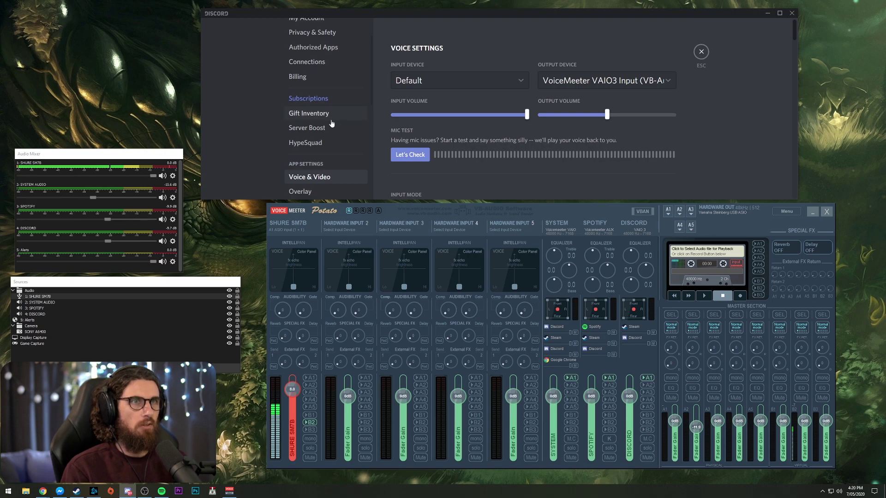
scroll(325, 126, "up", 1)
scroll(332, 124, "down", 3)
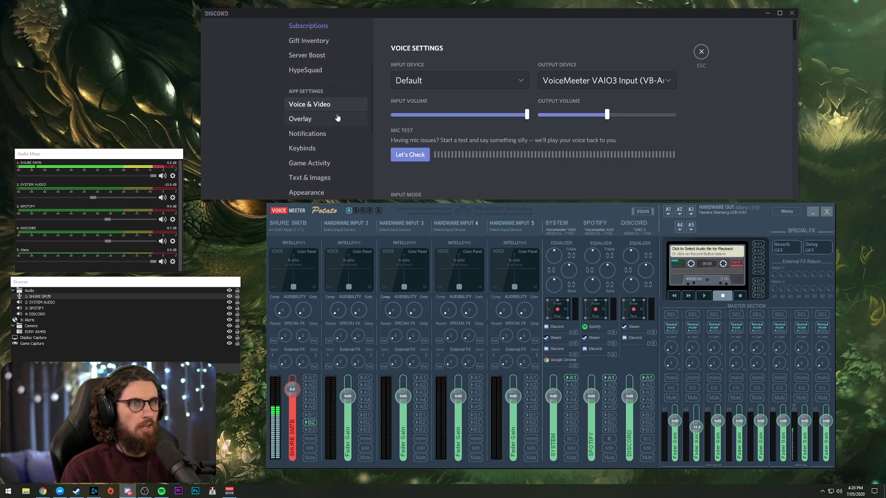
scroll(340, 118, "up", 2)
scroll(340, 115, "down", 2)
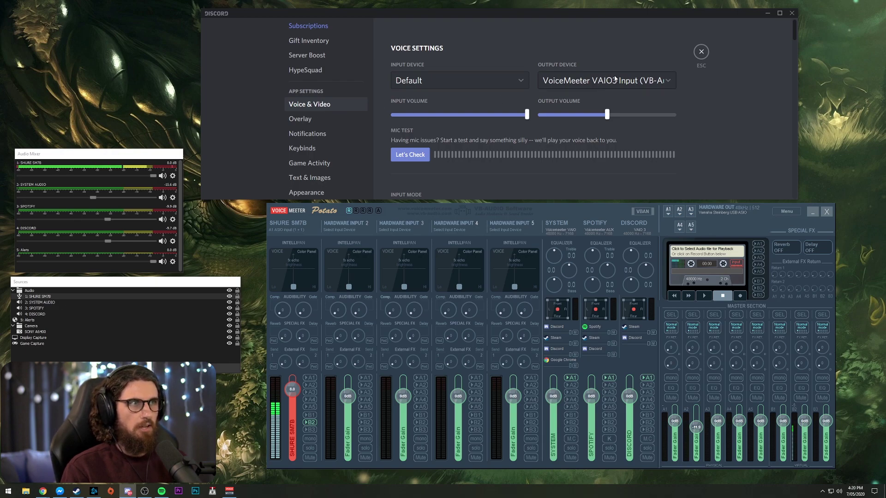
left_click(567, 84)
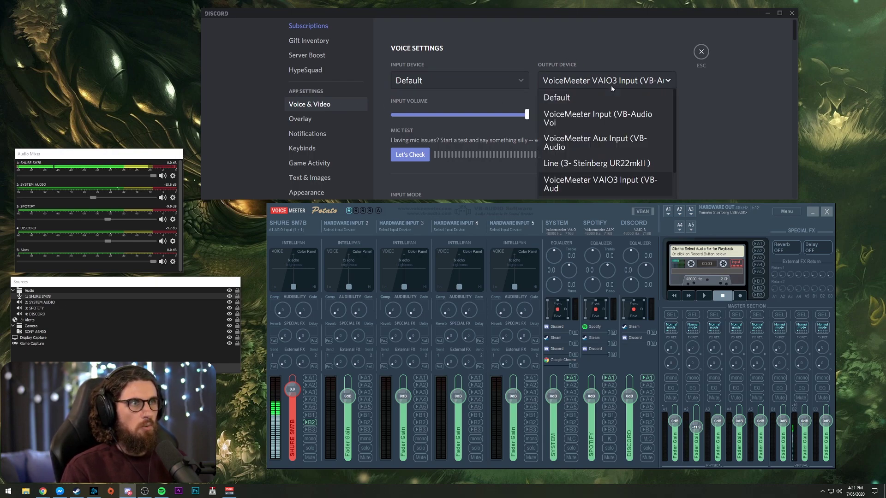
left_click(726, 100)
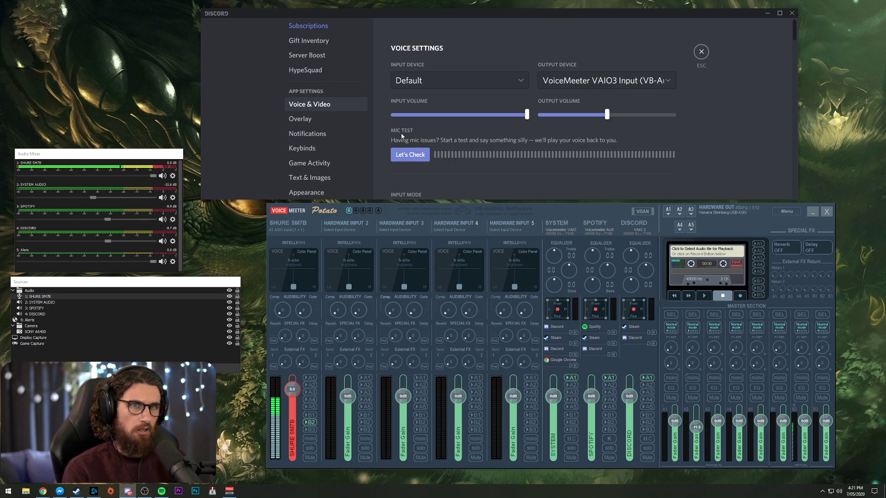
left_click(416, 159)
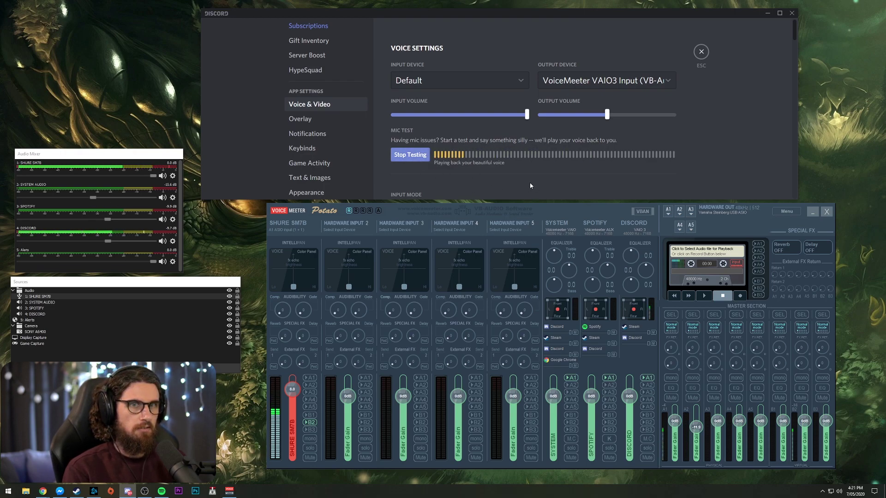
left_click(426, 161)
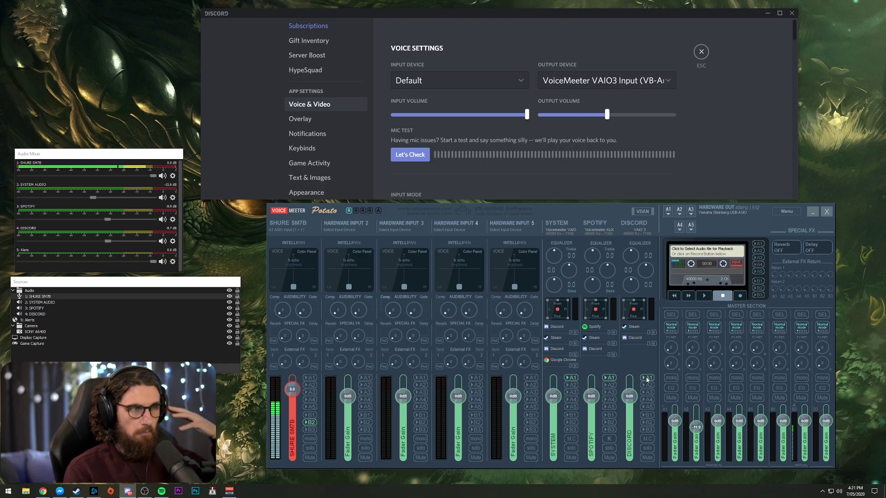
Open the 4: DISCORD source's properties and move the dialog aside
right_click(60, 314)
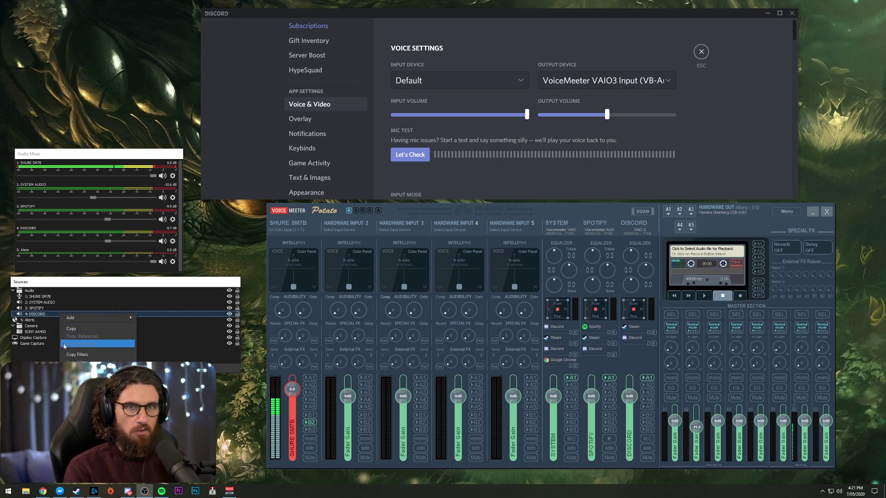
left_click(734, 339)
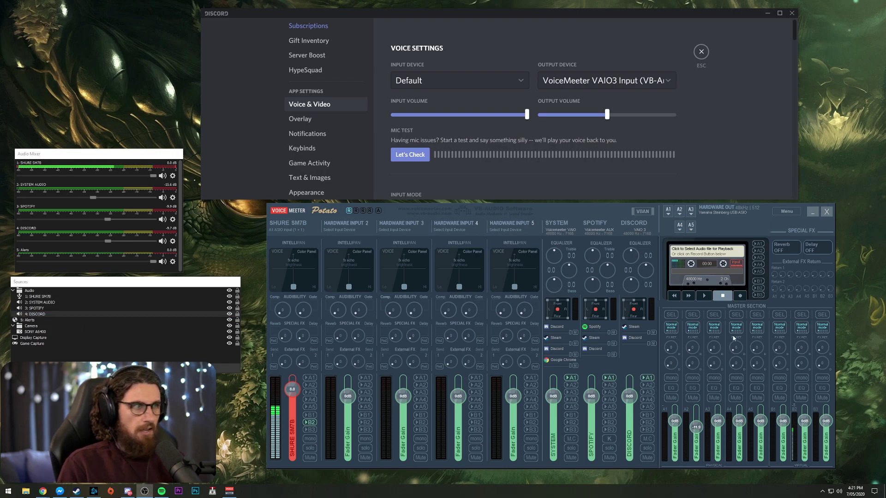
right_click(39, 291)
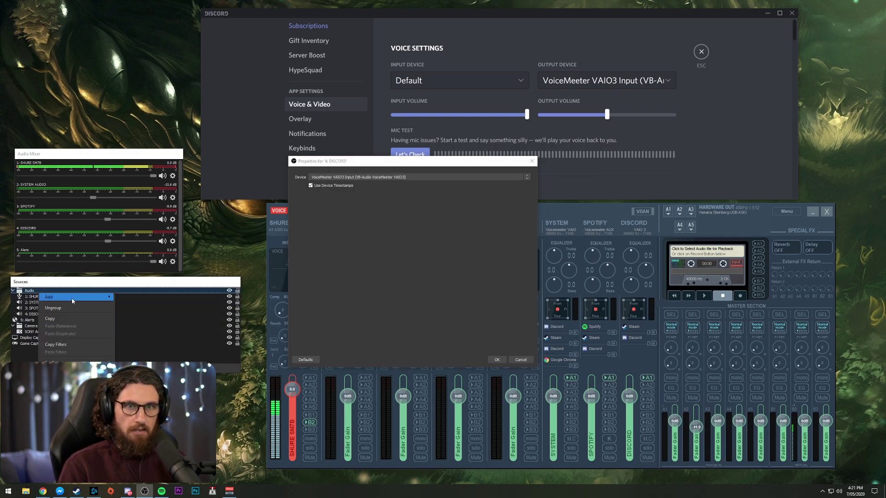
mouse_move(67, 298)
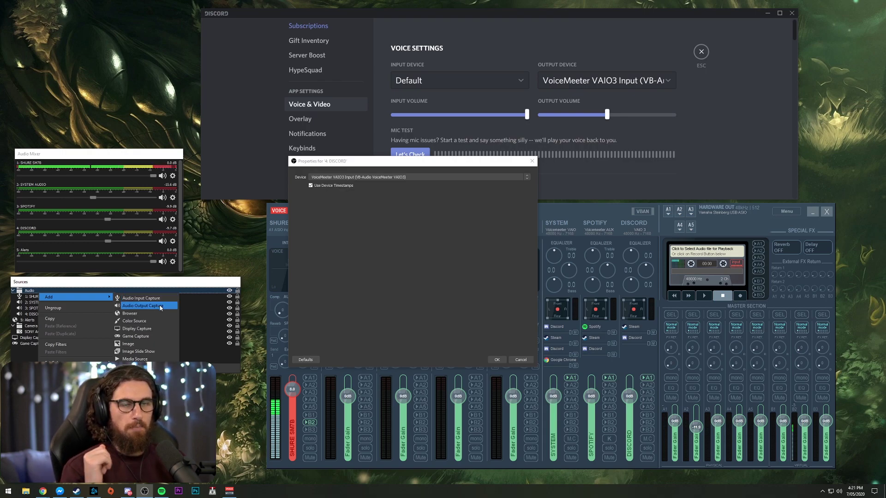
left_click(354, 162)
left_click_drag(354, 163, 332, 168)
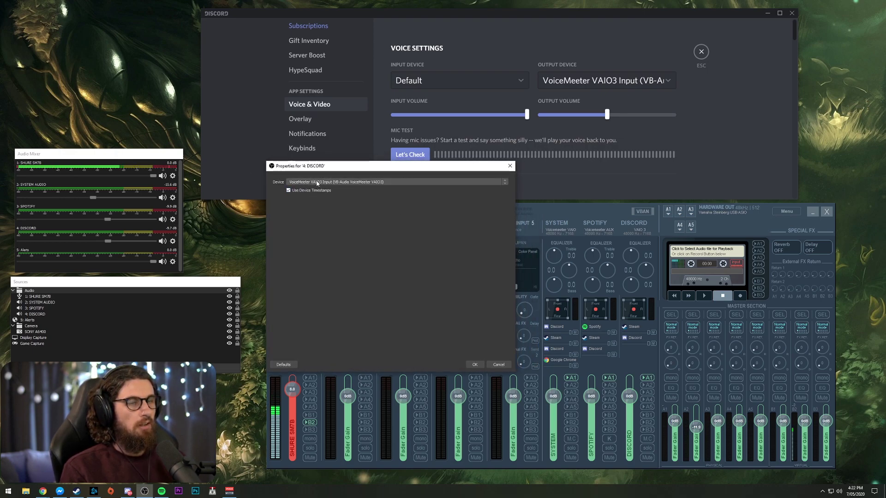
Set the 4: DISCORD device to VoiceMeeter VAIO3 Input and confirm
left_click(317, 183)
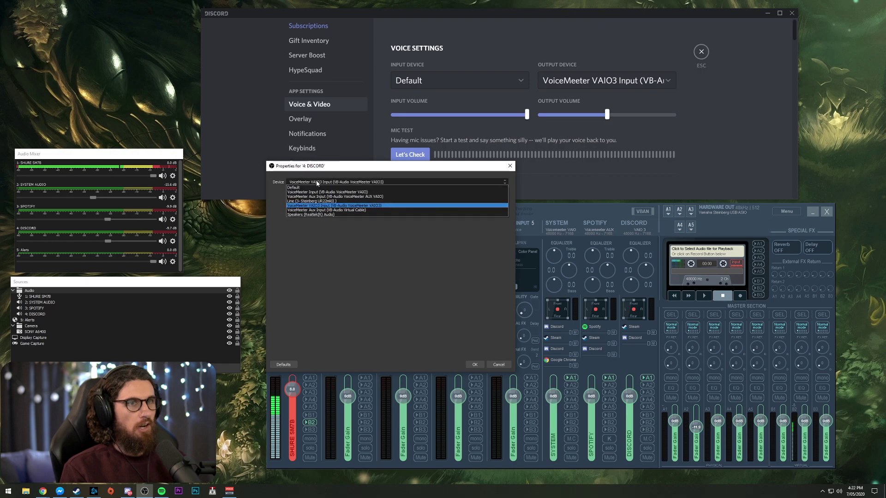
left_click(361, 206)
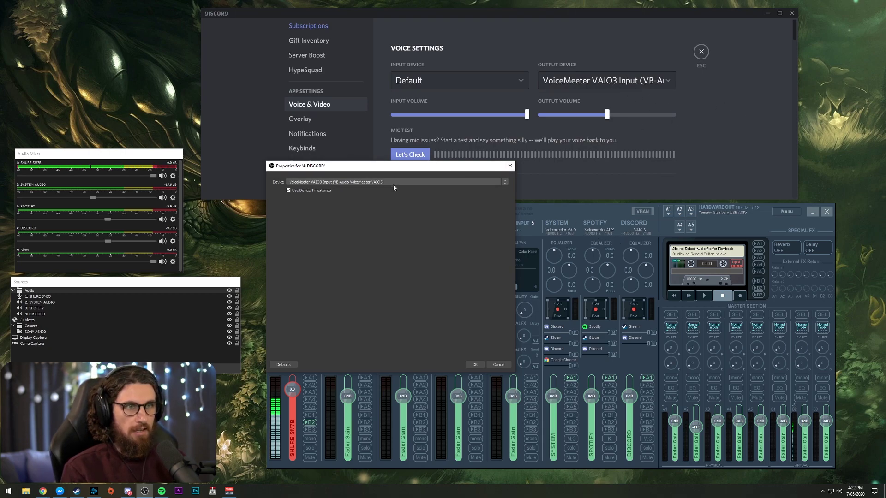
left_click(475, 365)
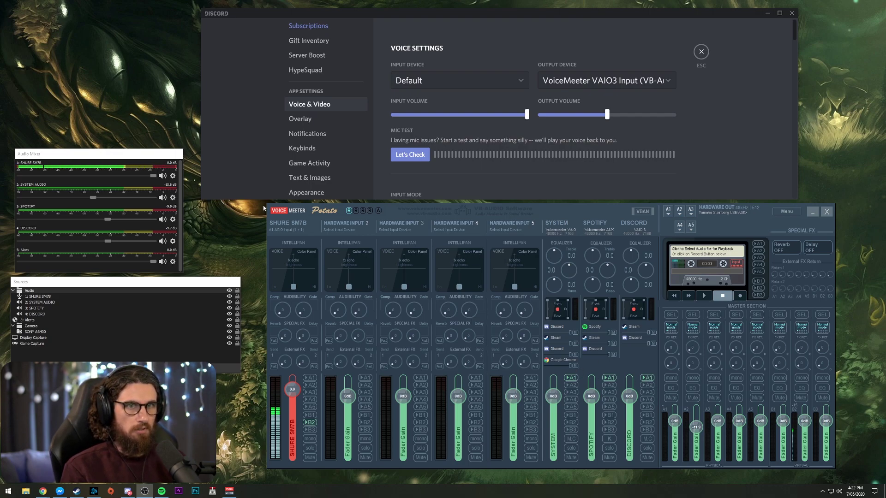
left_click(173, 198)
left_click(93, 196)
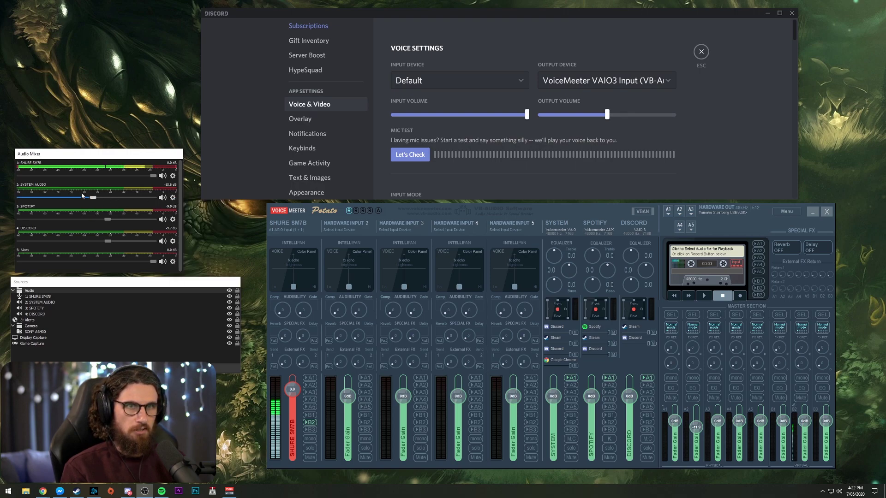
left_click(173, 198)
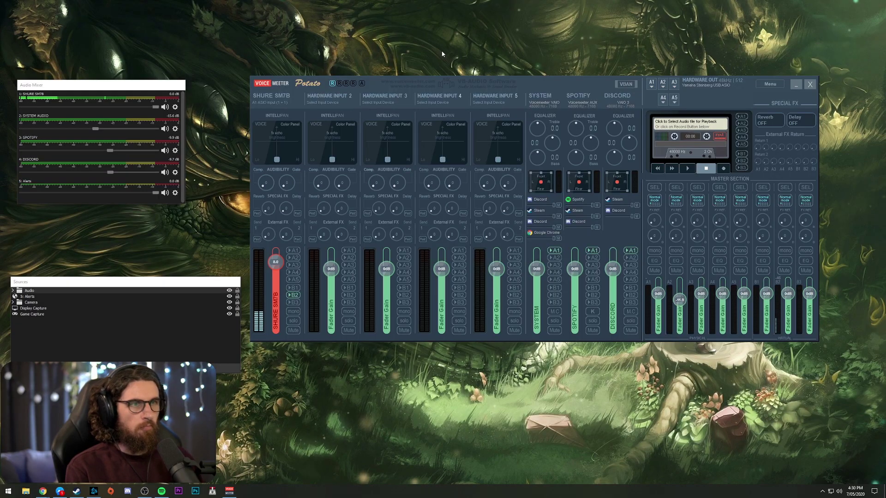
left_click_drag(565, 86, 561, 76)
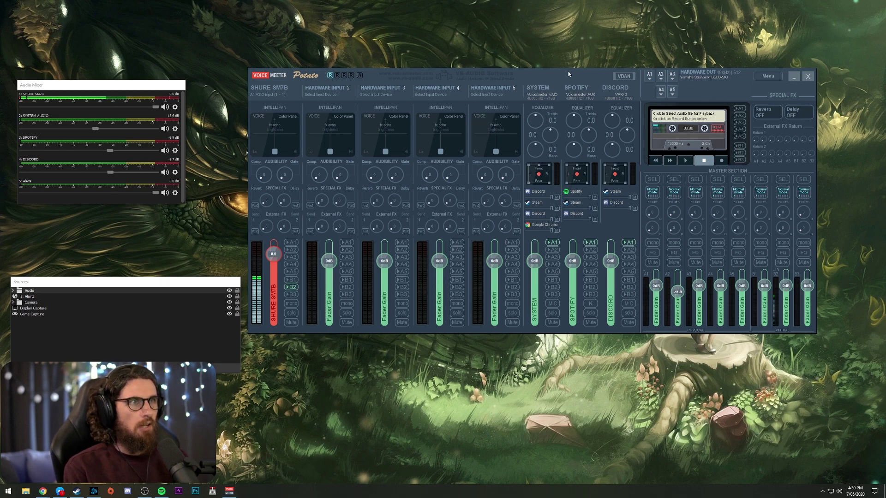
left_click_drag(568, 74, 555, 74)
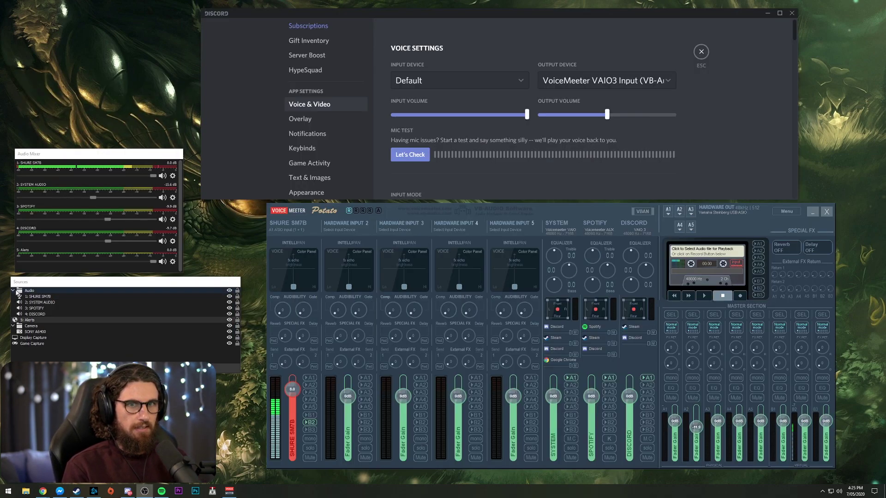
left_click(75, 291)
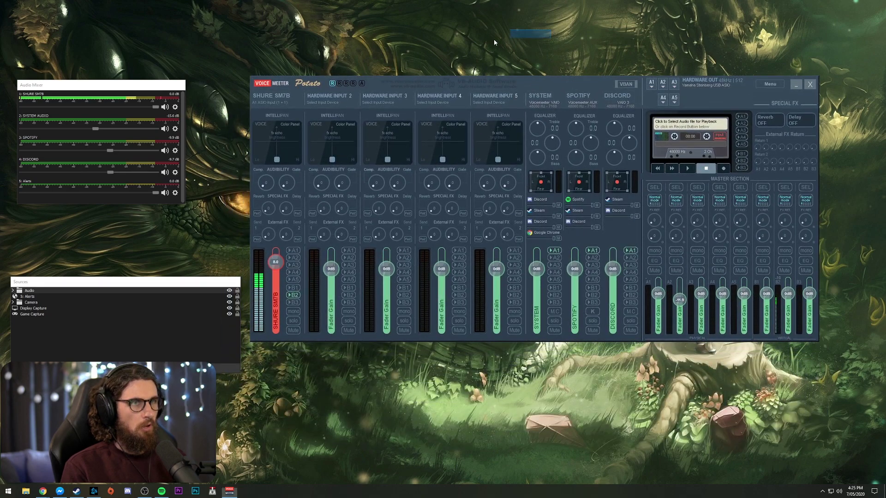